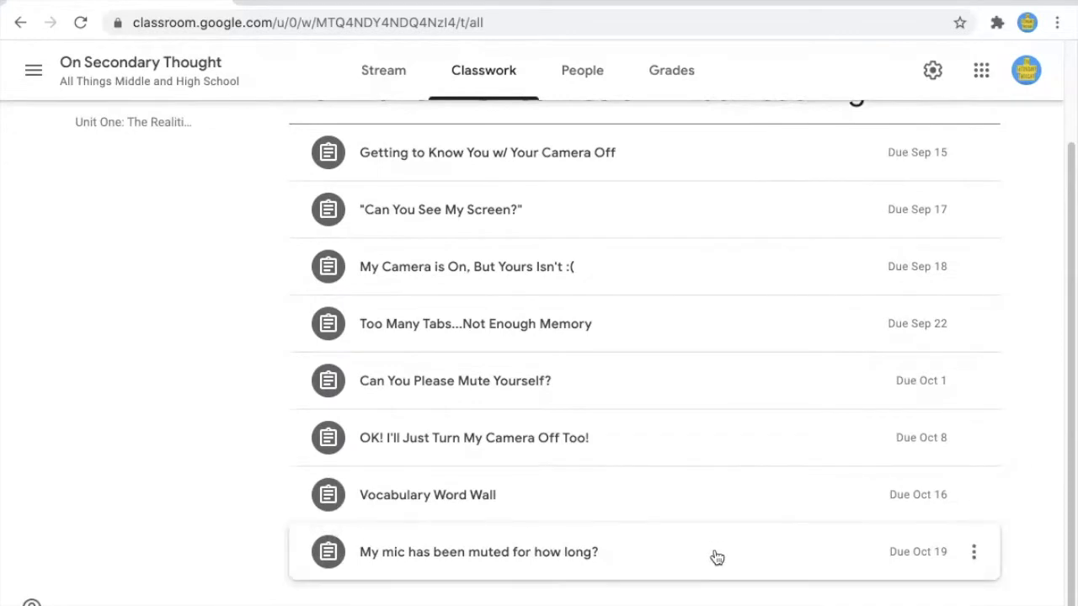
scroll(715, 558, "up", 3)
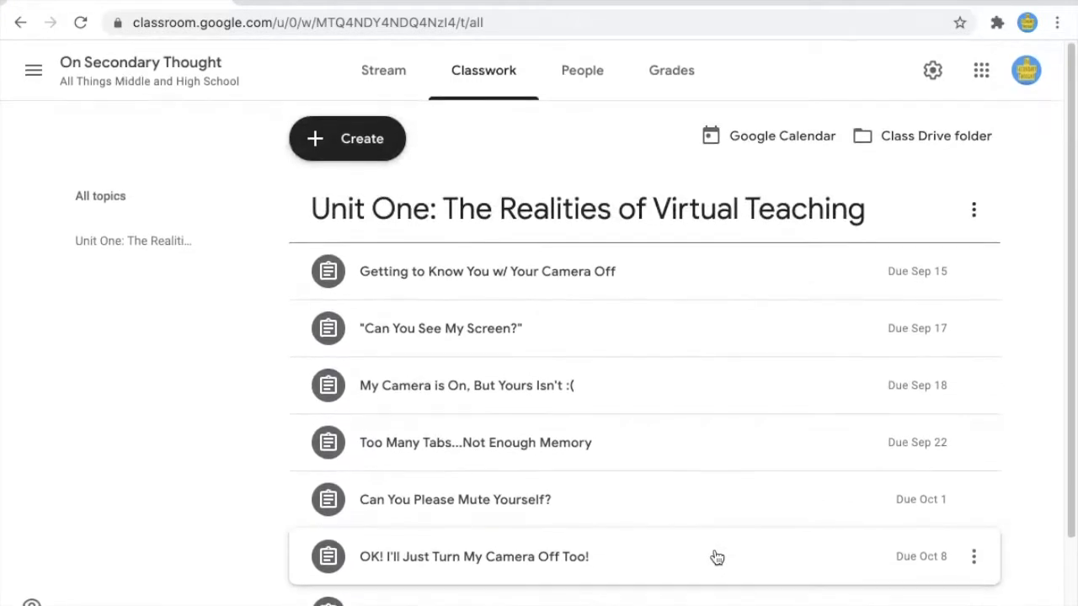
scroll(684, 286, "down", 3)
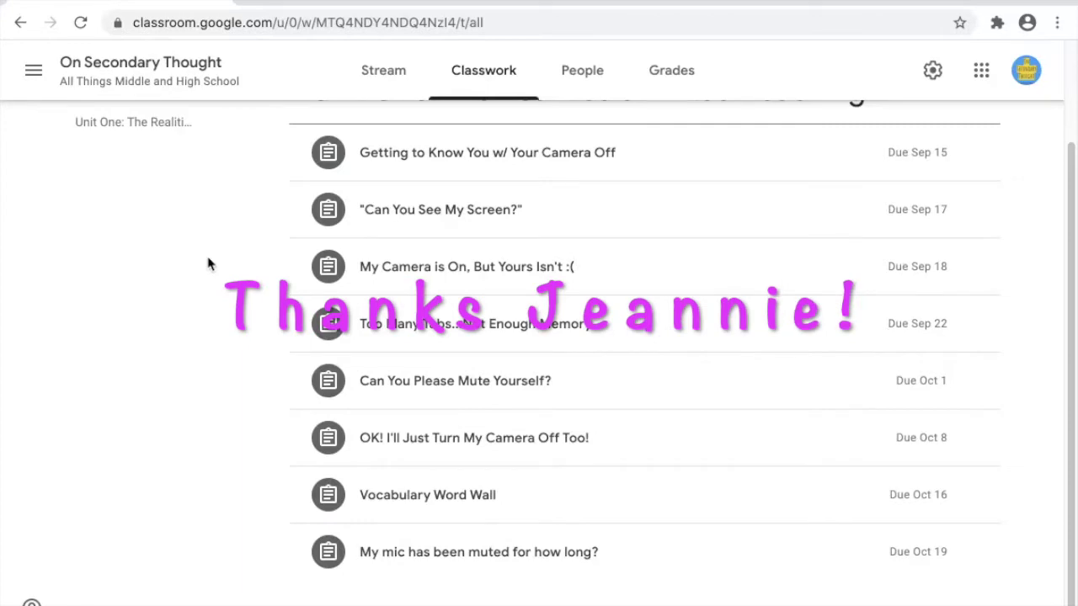
Open padlet.com in a new browser tab and log in to Padlet with the Google account
left_click(247, 3)
left_click(236, 32)
type("padlet.com")
key("Return")
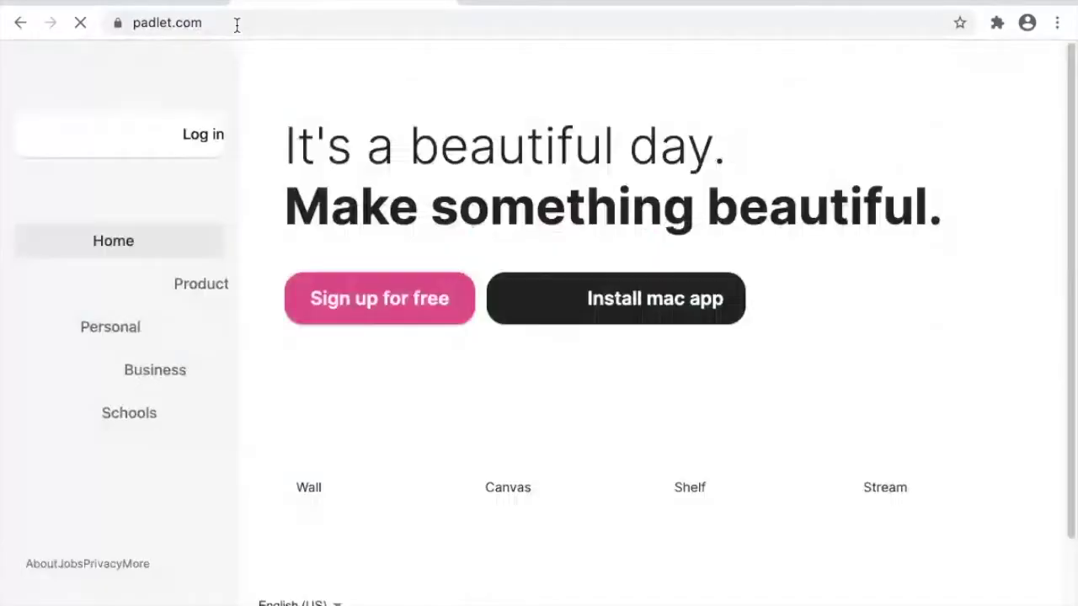
left_click(143, 147)
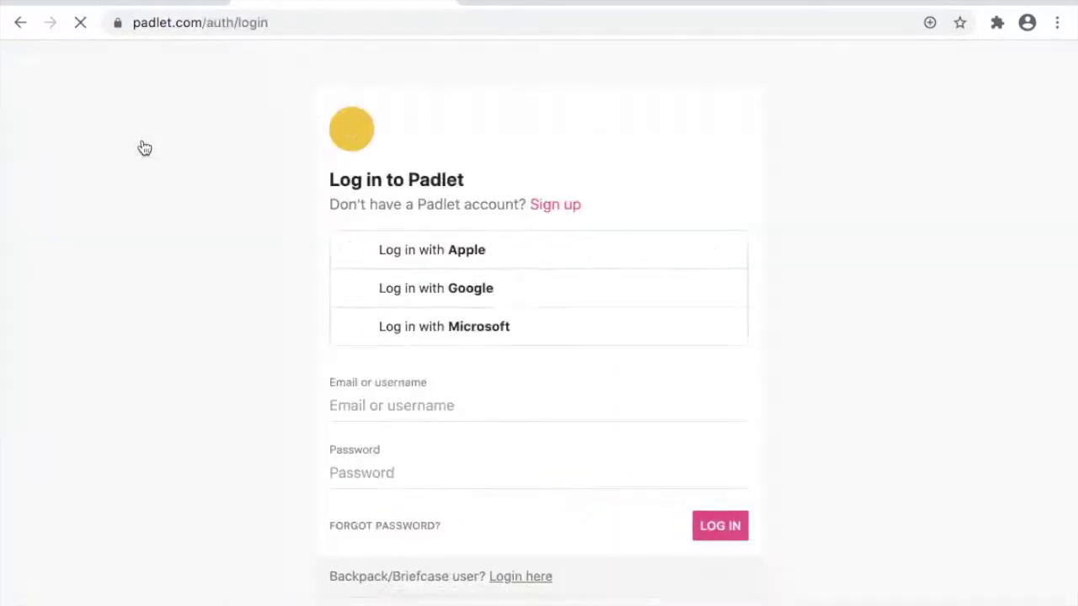
left_click(579, 297)
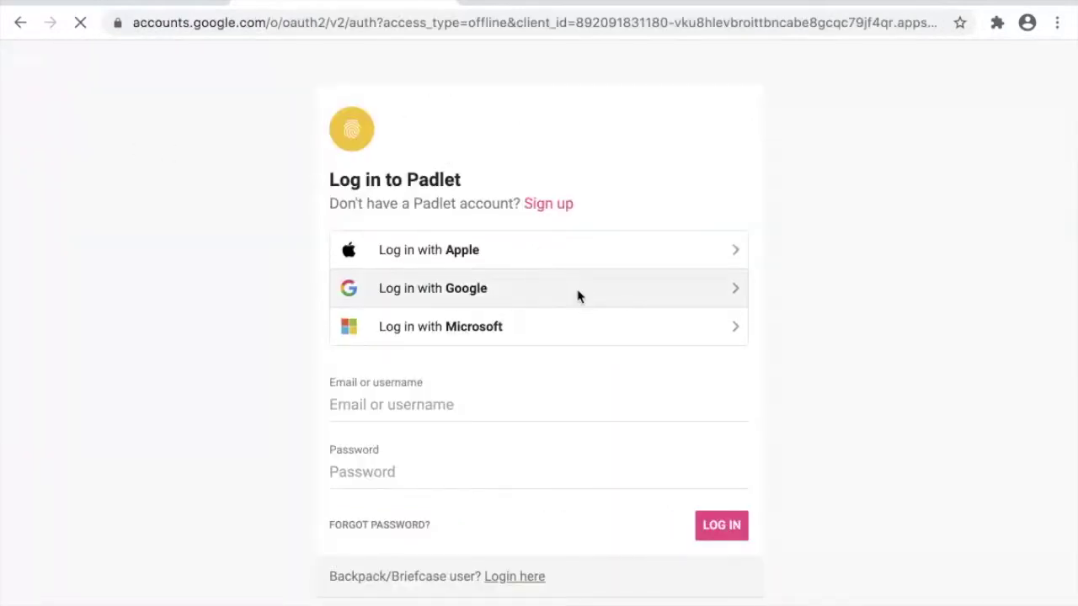
left_click(566, 332)
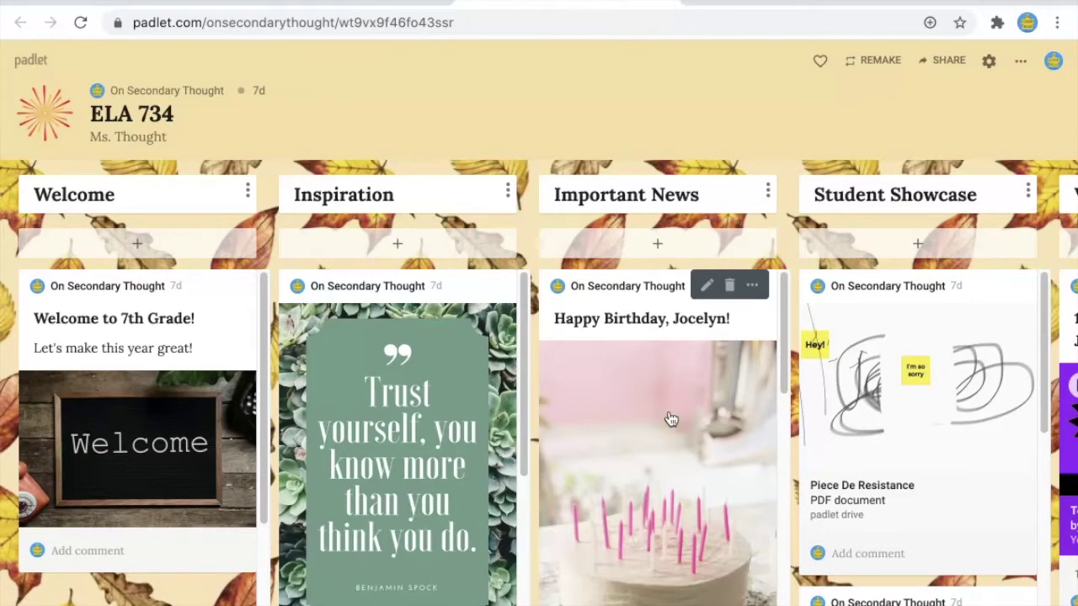
Add a column titled "Screencasts" at the end of the ELA 734 board and start a blank post in it
scroll(671, 418, "right", 10)
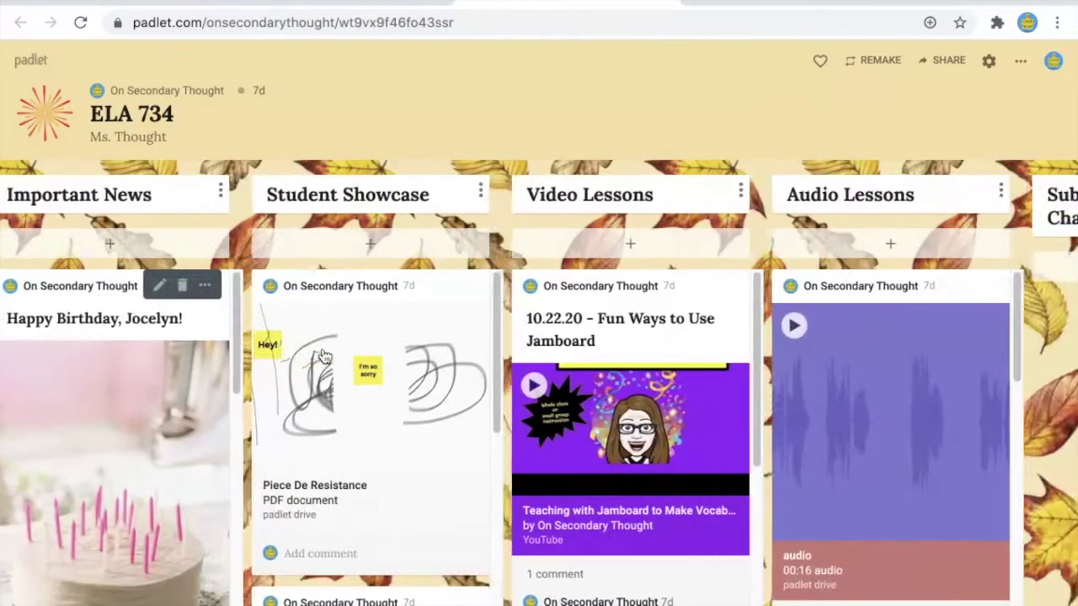
scroll(325, 356, "right", 6)
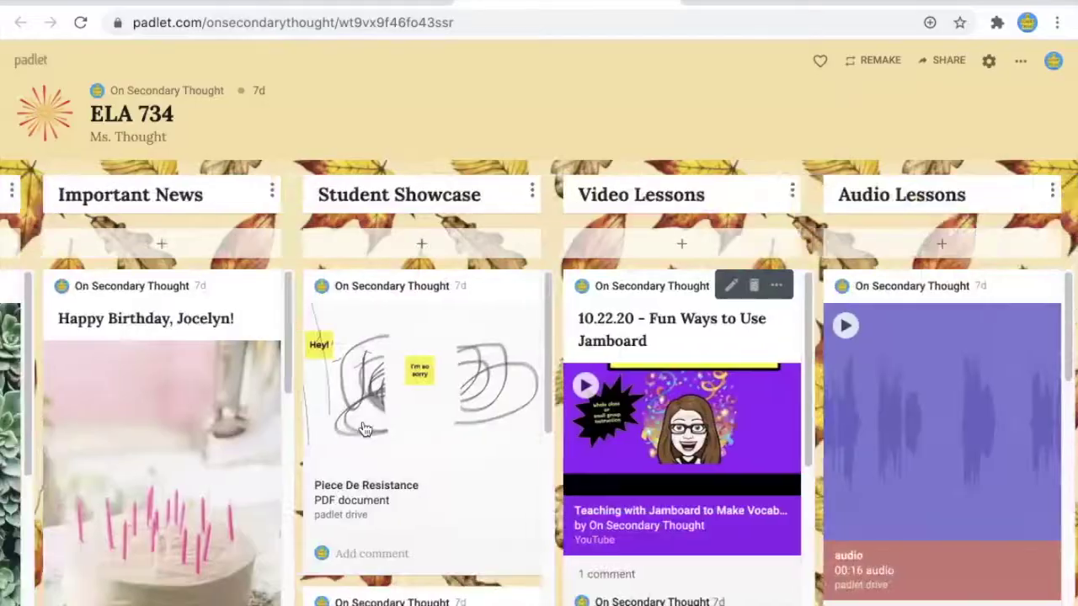
scroll(361, 429, "left", 3)
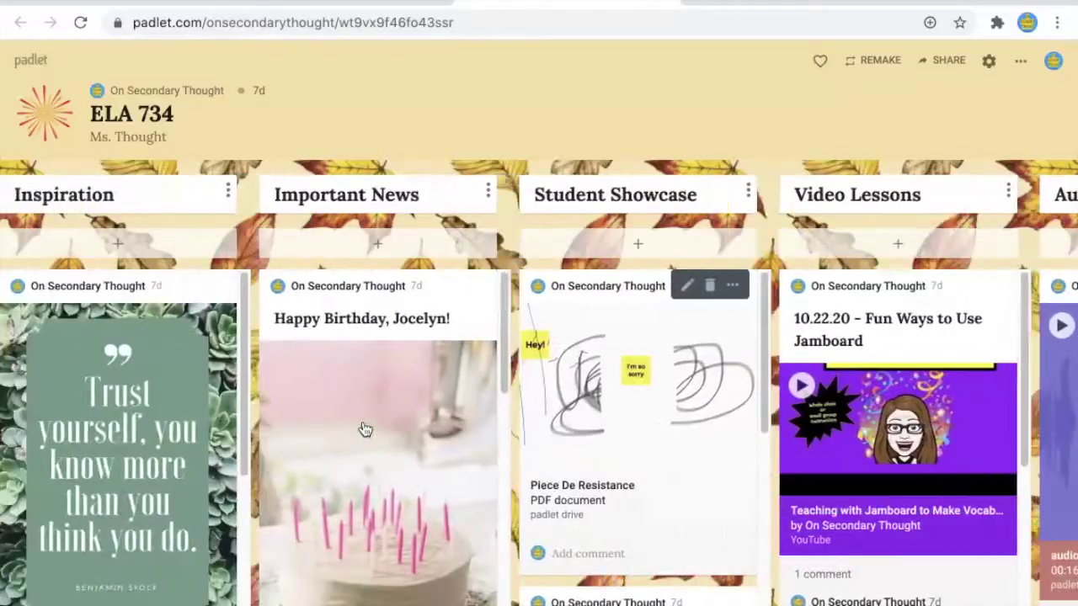
scroll(364, 428, "left", 3)
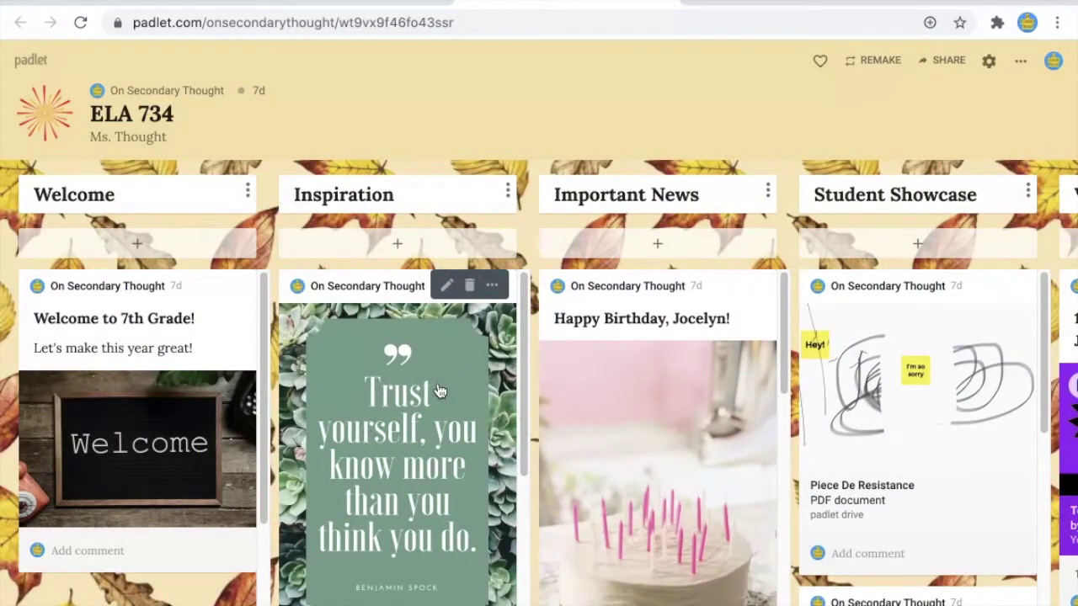
scroll(592, 313, "right", 10)
left_click(876, 192)
type("Screencasts")
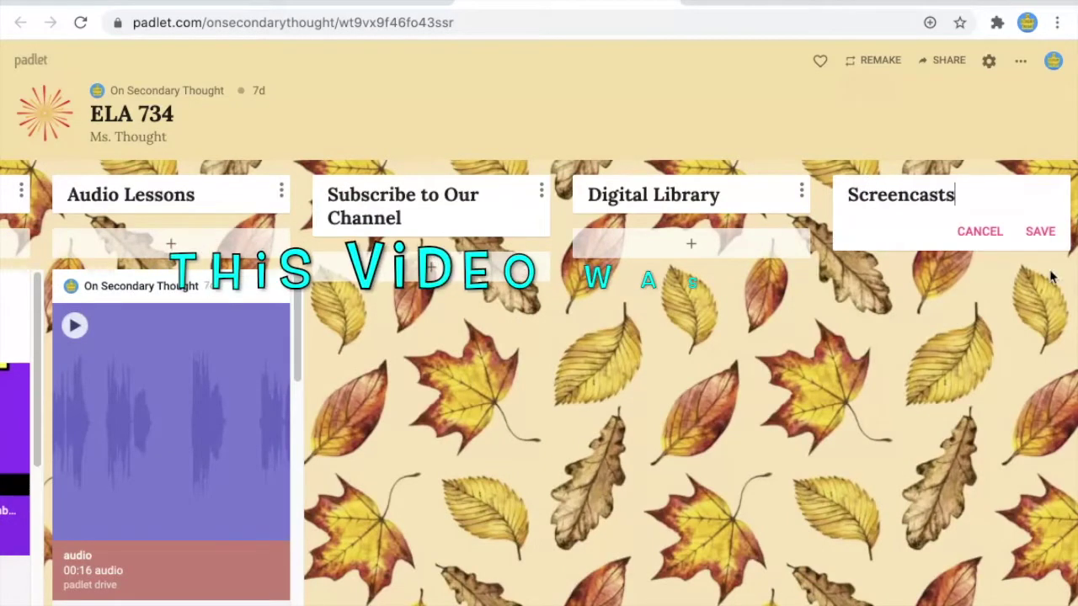
left_click(1040, 231)
left_click(955, 243)
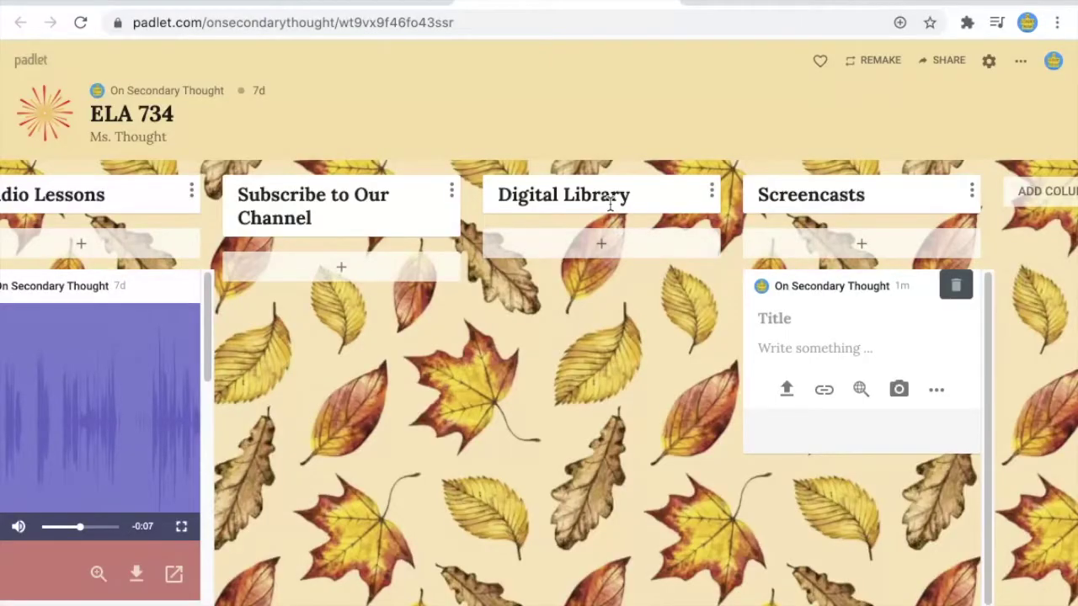
Add a Digital Library post that attaches the epic books for kids website from a web search for "epic library"
left_click(600, 244)
left_click(600, 389)
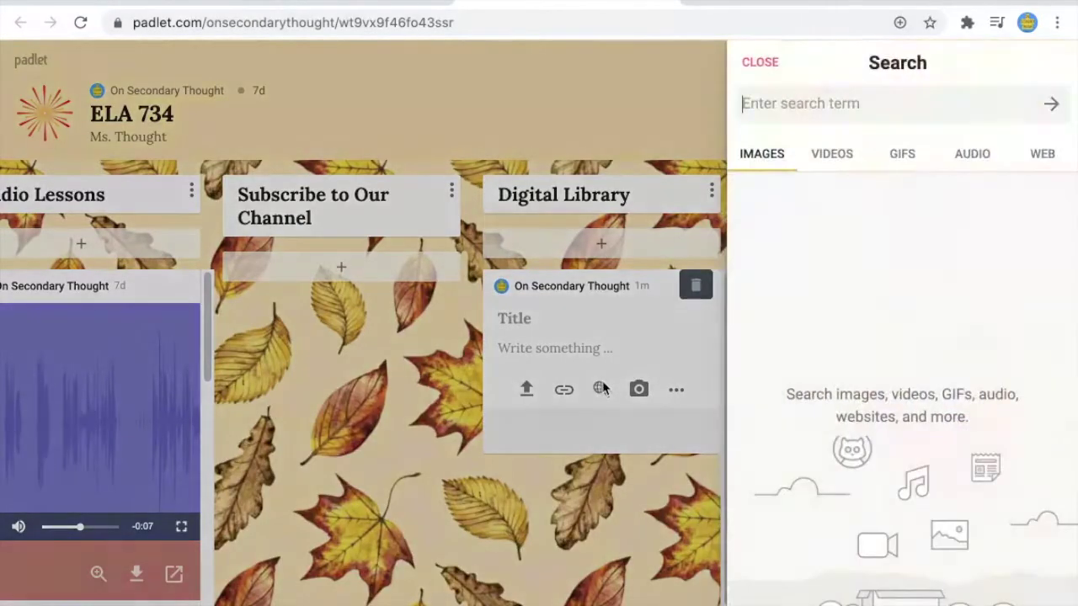
type("epic")
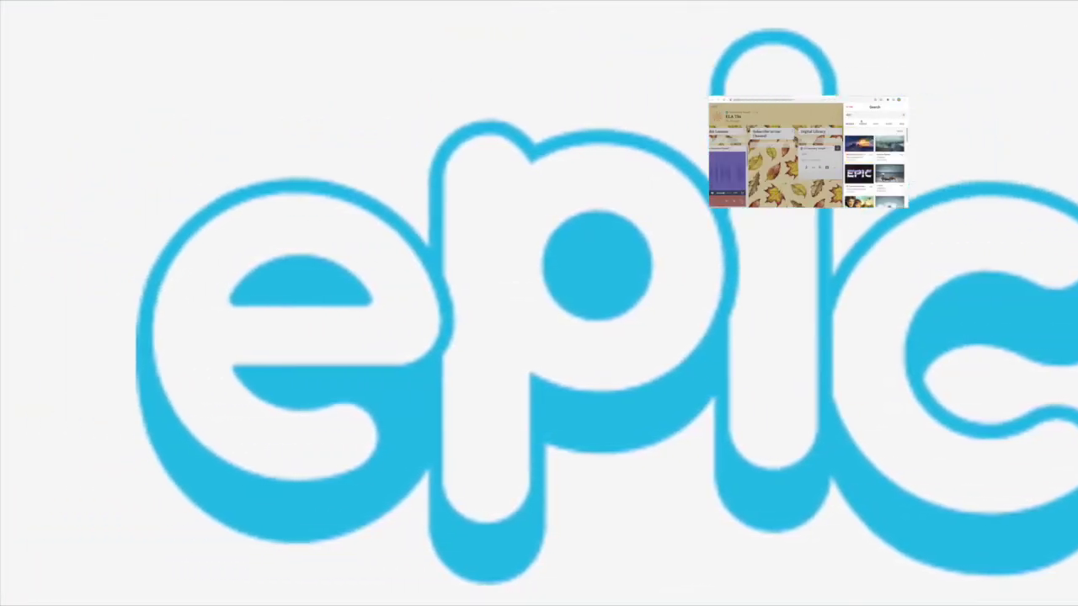
type("libra")
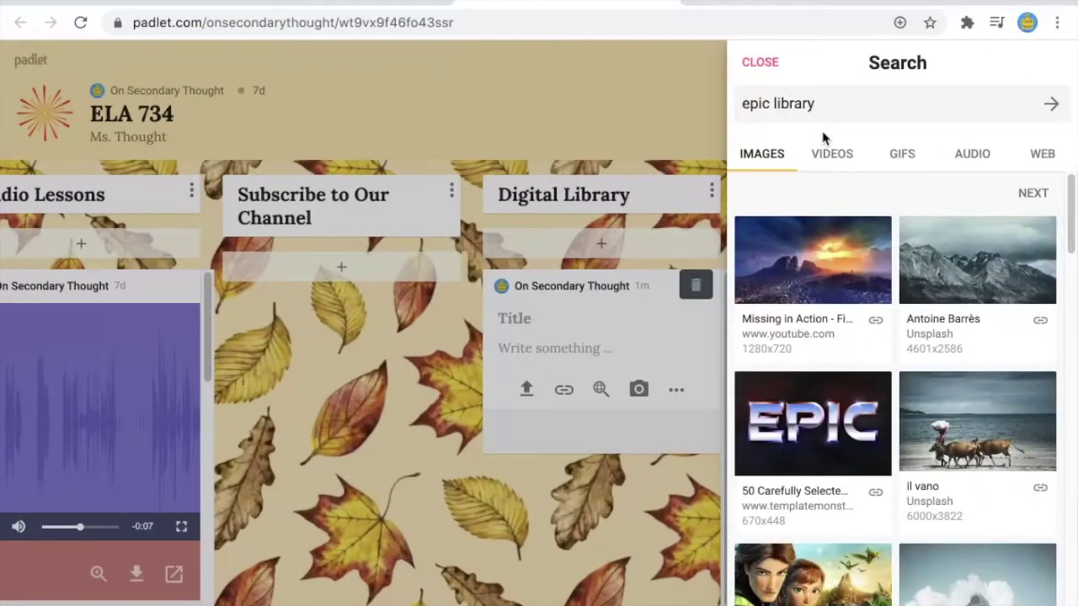
type("ry")
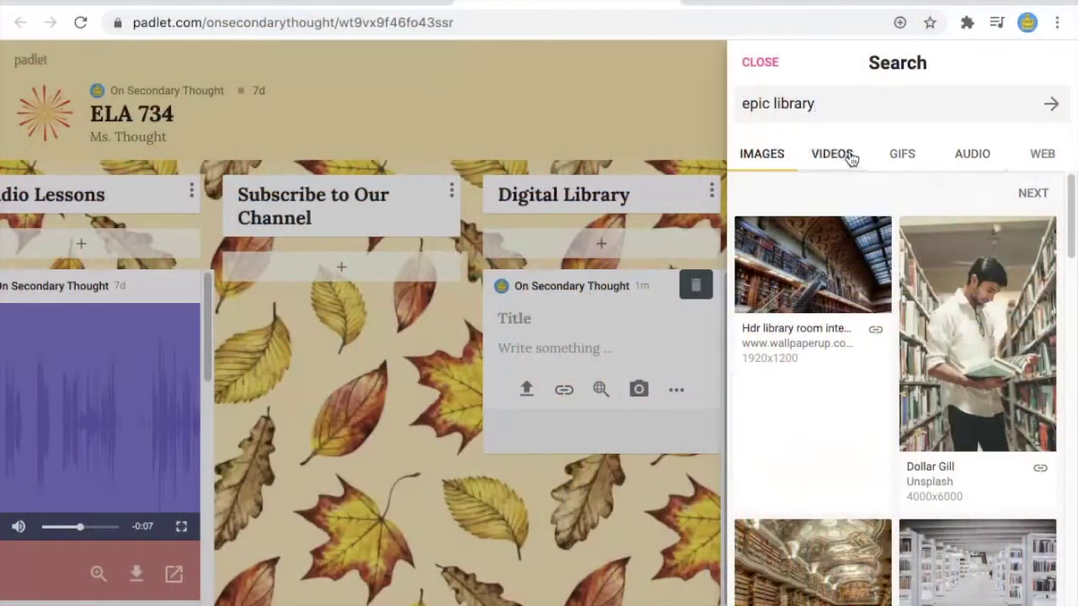
left_click(1043, 153)
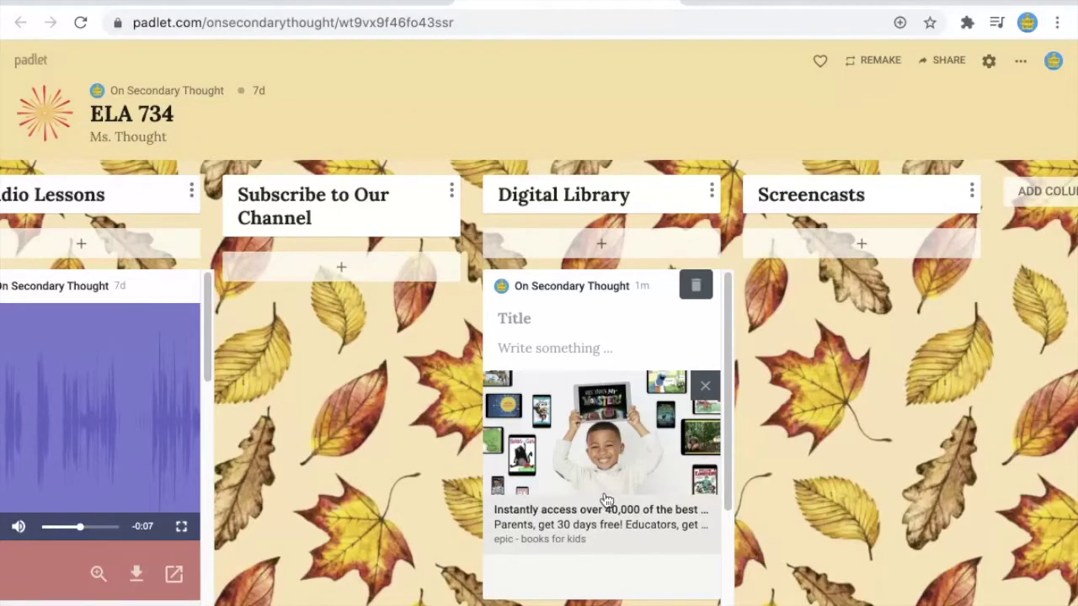
scroll(604, 501, "down", 2)
scroll(604, 501, "up", 2)
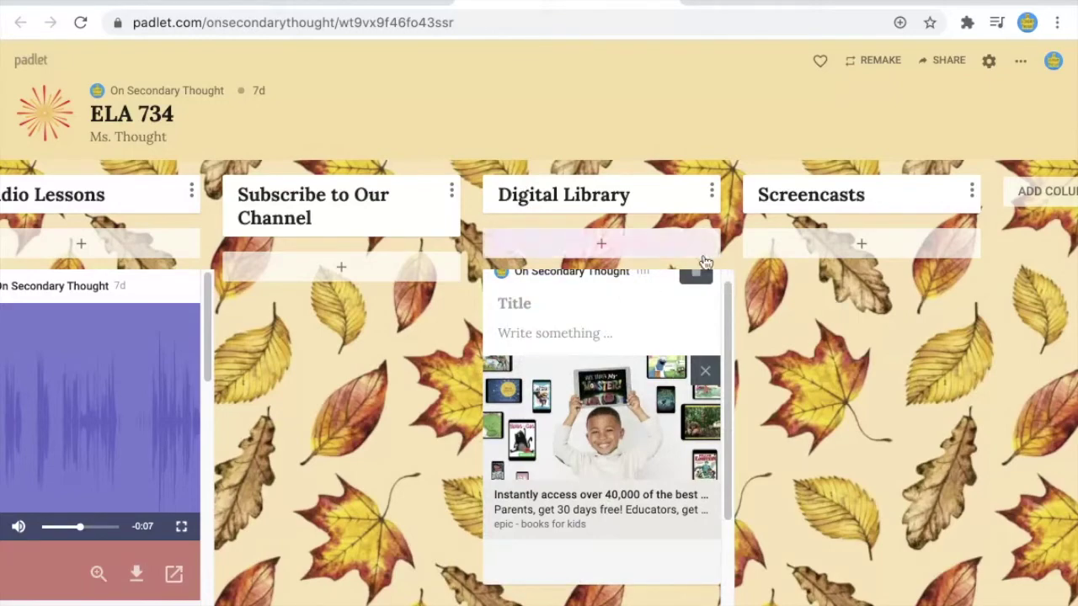
Search videos for "jamboard + vocabulary" and attach "Teaching with Jamboard to Make Vocabulary Lessons Interactive" to a new post under Subscribe to Our Channel
scroll(599, 289, "left", 3)
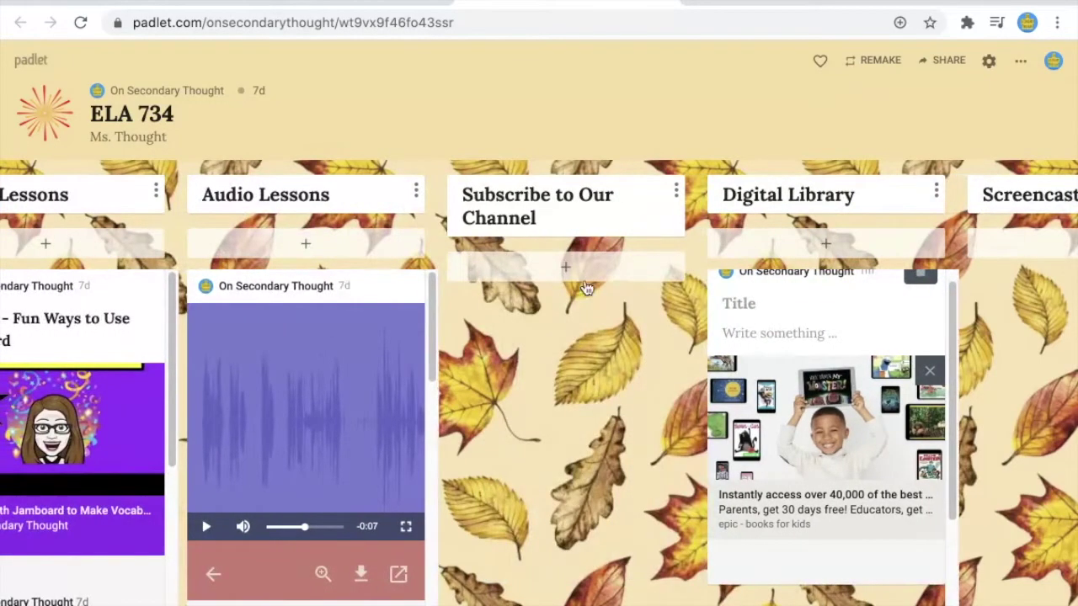
left_click(566, 269)
left_click(641, 413)
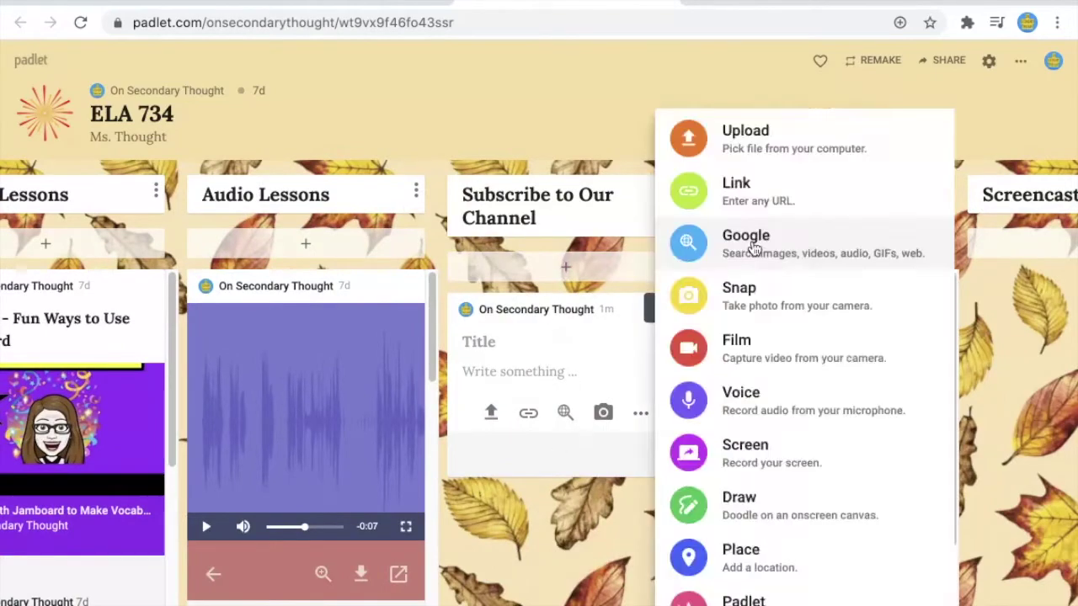
left_click(753, 247)
left_click(842, 166)
left_click(823, 104)
type("jamboa")
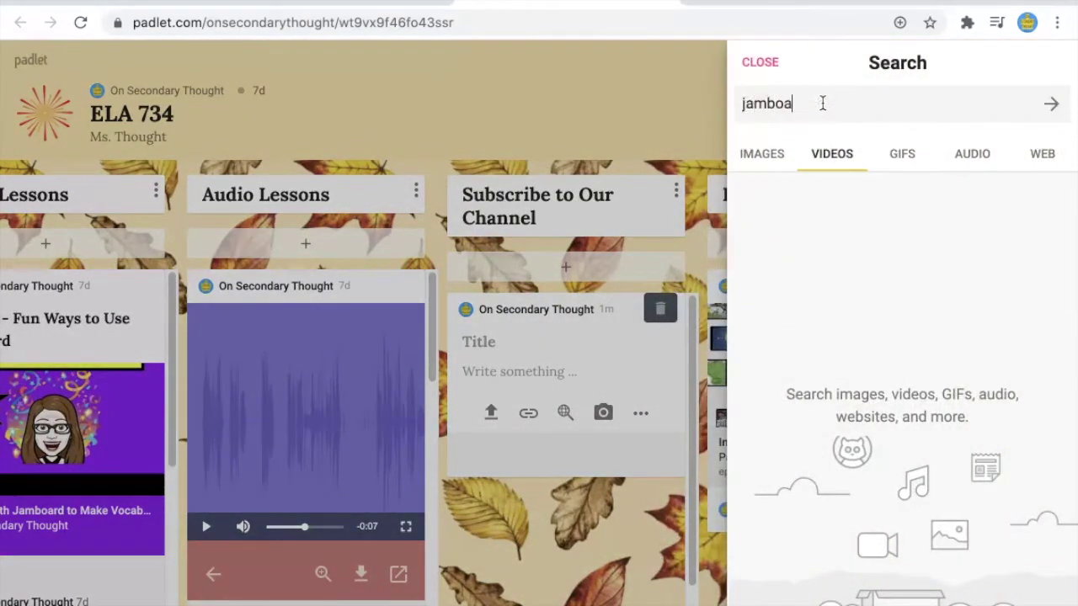
type("rd + vocabulary")
key("Return")
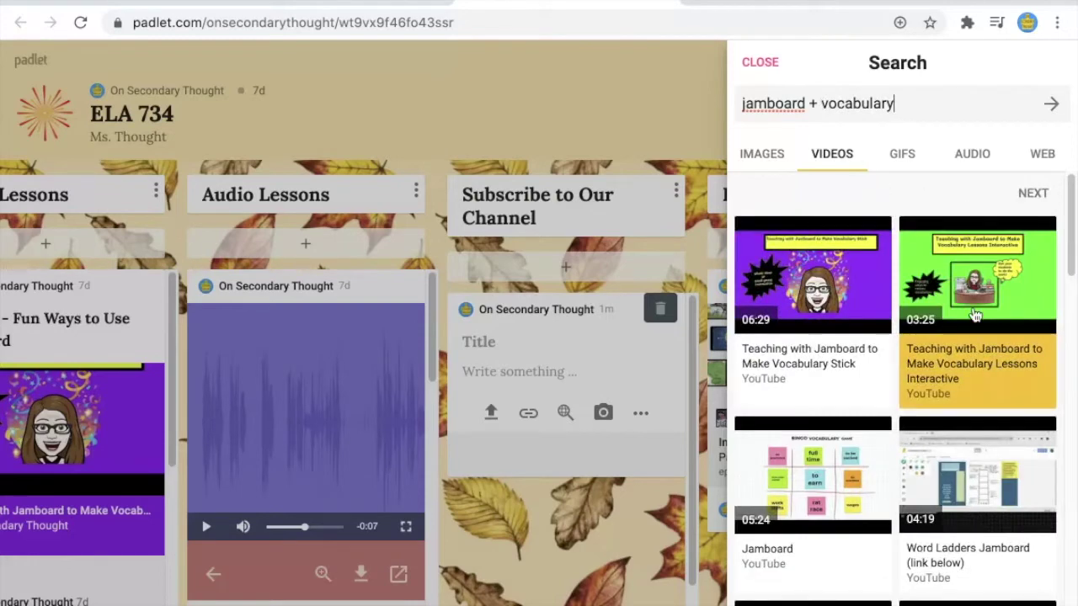
left_click(945, 316)
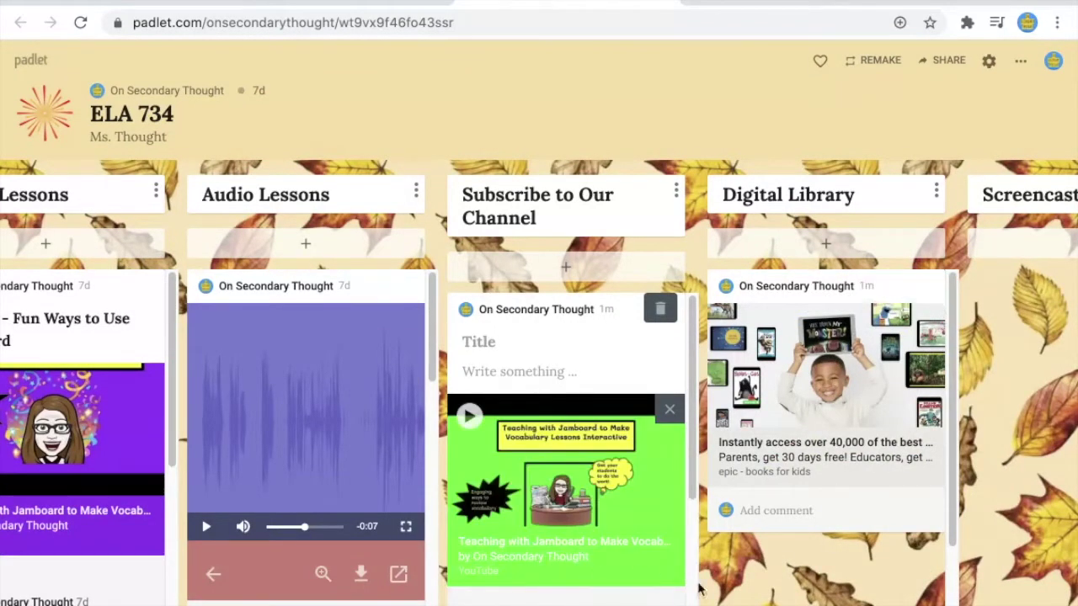
Review the ELA 734 board's title, appearance, posting and content filtering settings, and leave them
scroll(797, 498, "left", 6)
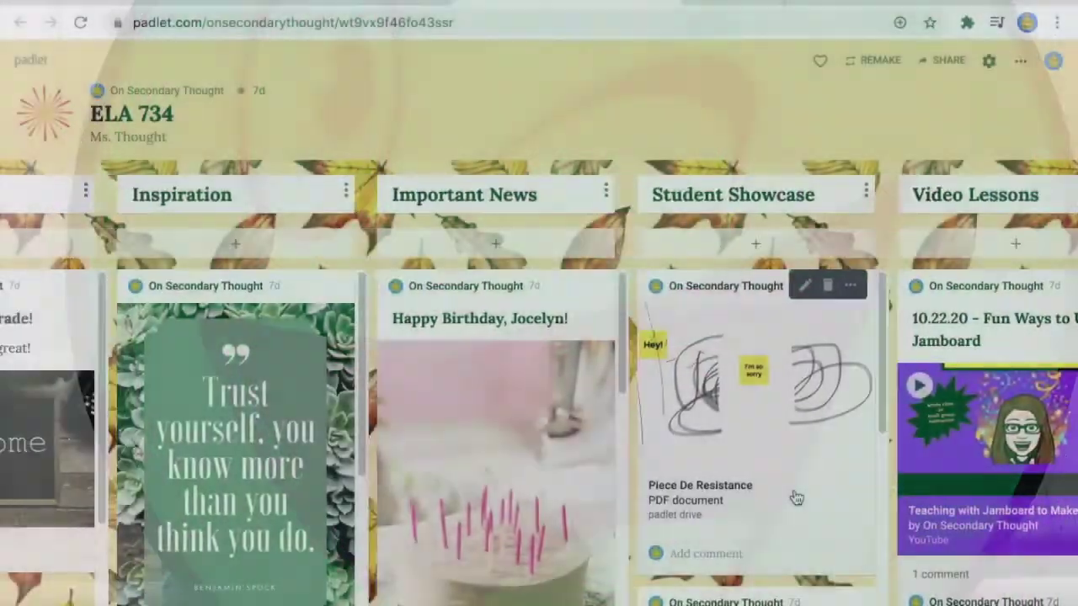
scroll(795, 497, "left", 3)
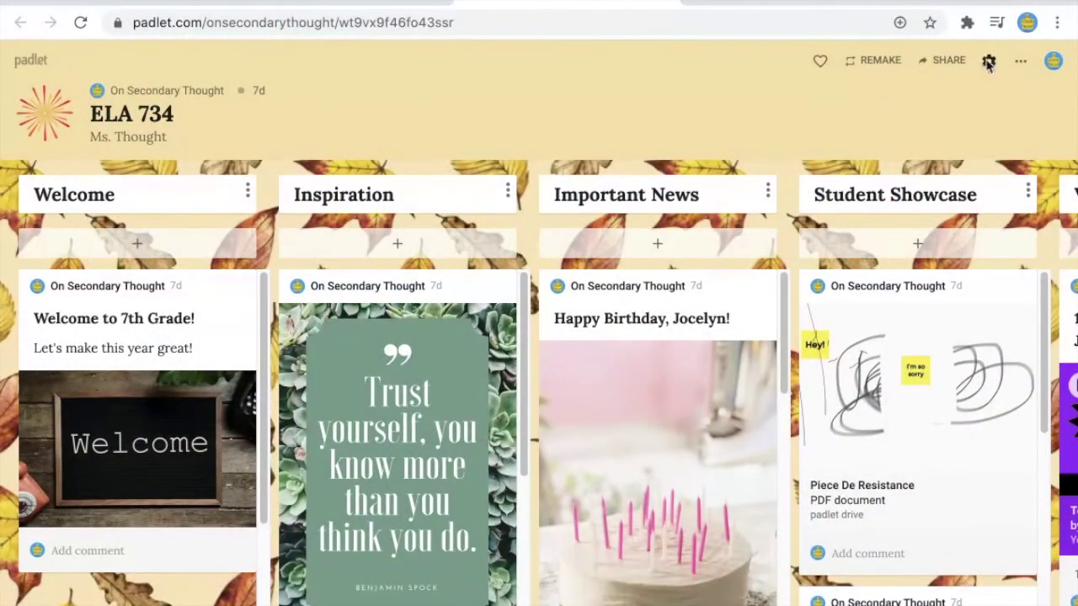
left_click(989, 60)
scroll(871, 187, "down", 3)
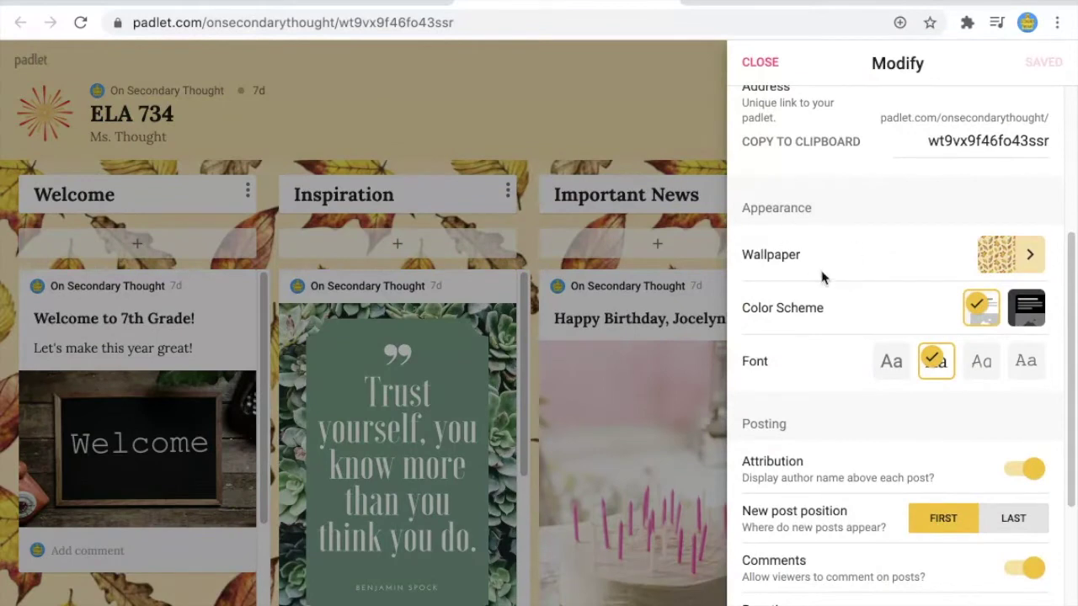
scroll(863, 297, "down", 1)
scroll(863, 298, "down", 3)
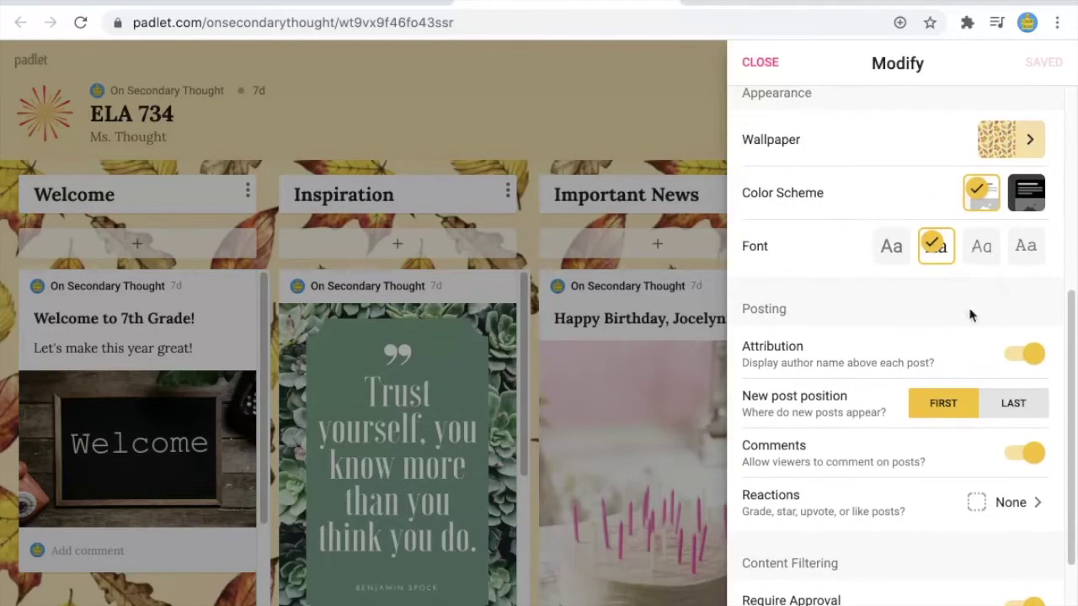
scroll(852, 289, "down", 2)
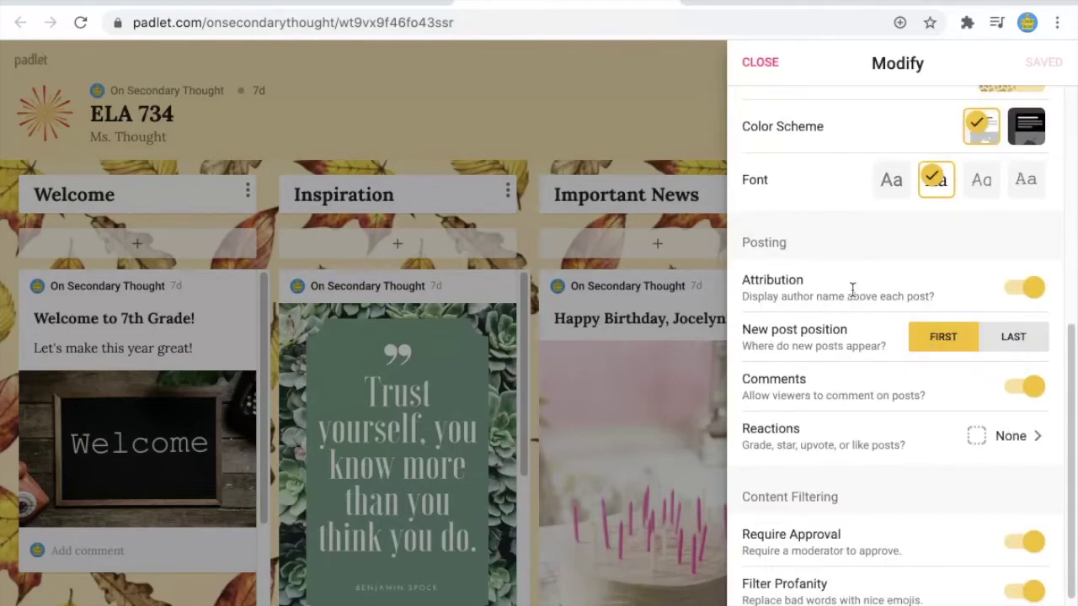
scroll(853, 289, "down", 2)
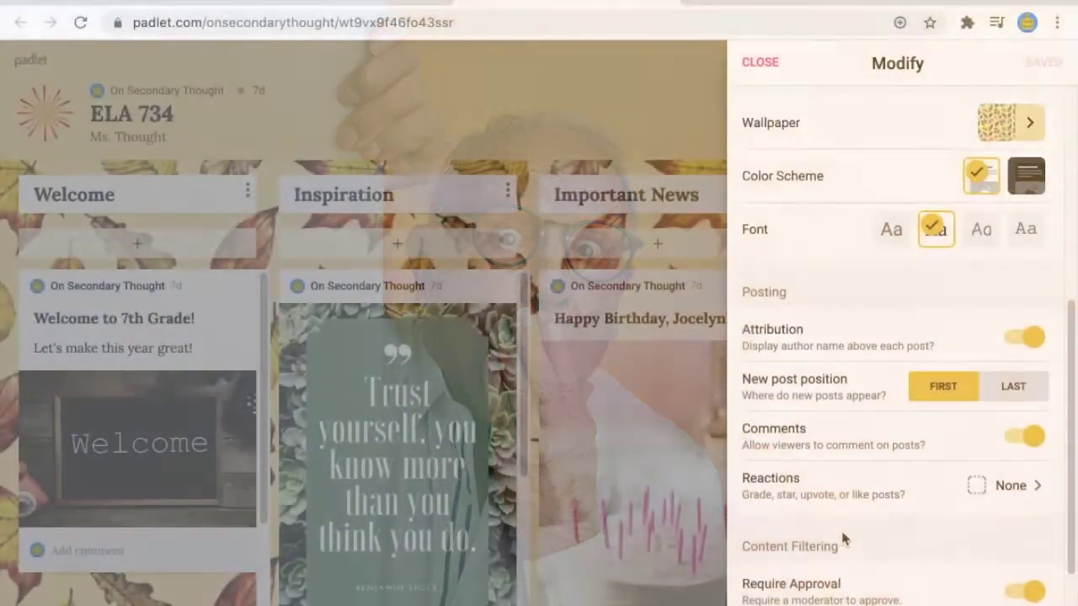
scroll(841, 528, "up", 2)
scroll(842, 531, "up", 1)
scroll(843, 539, "up", 3)
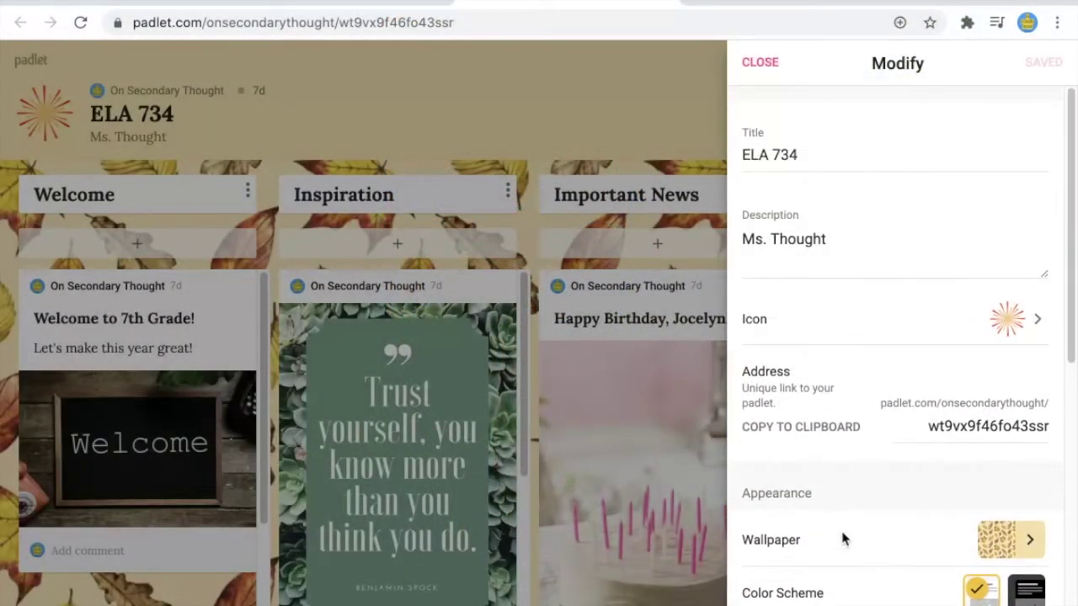
key("Escape")
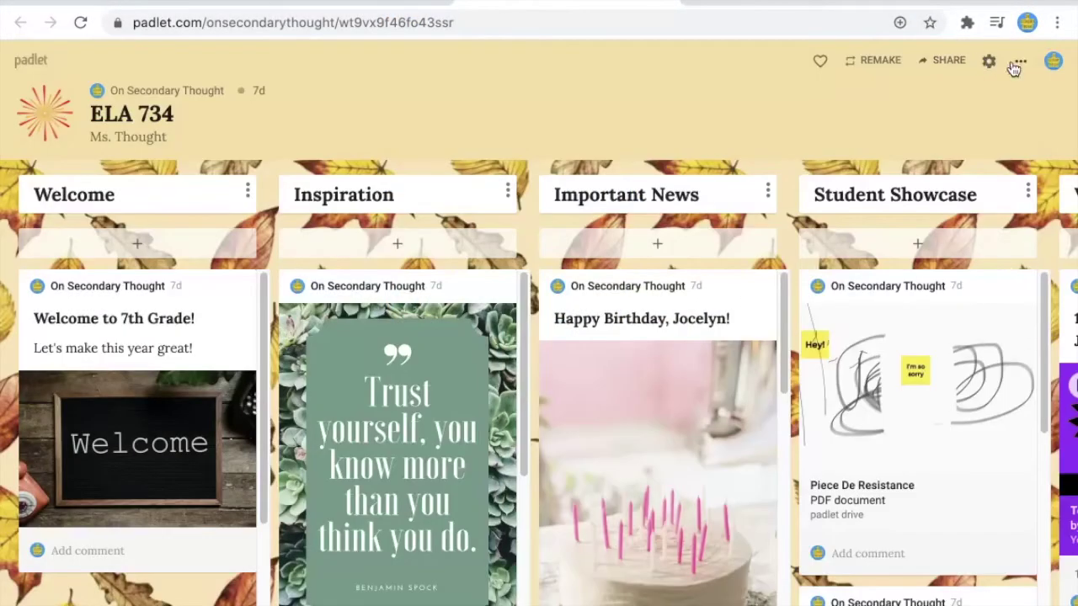
Open the format-change options for the ELA 734 board
scroll(79, 244, "right", 3)
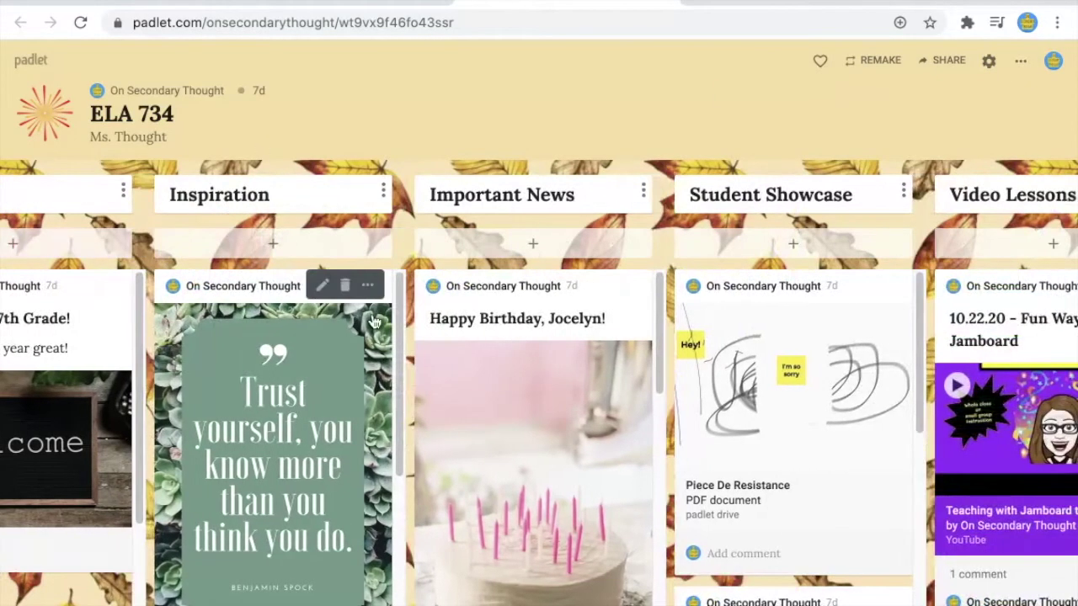
left_click(1019, 61)
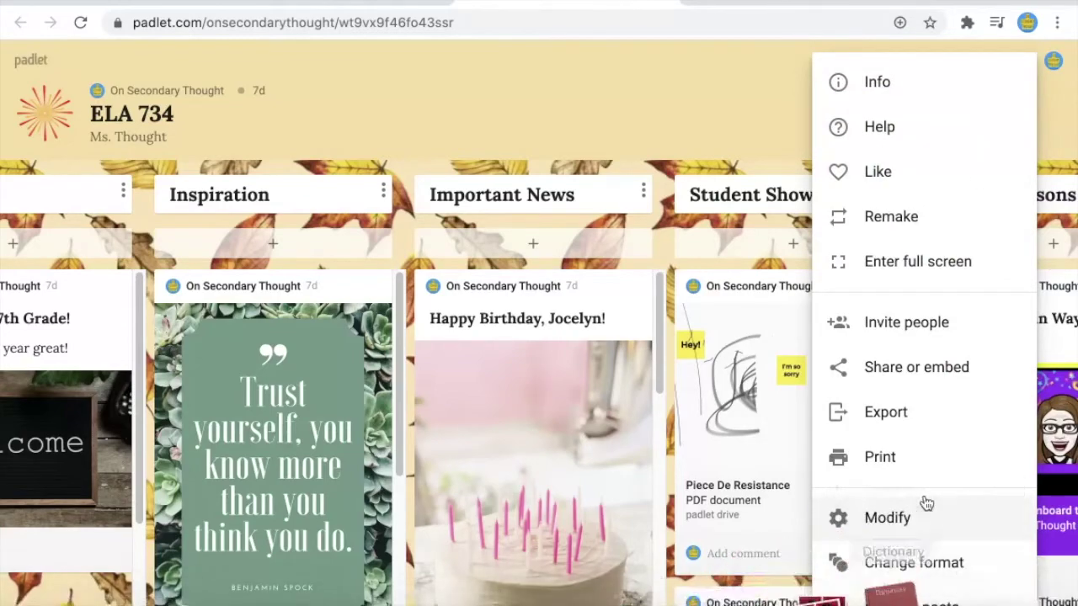
left_click(911, 564)
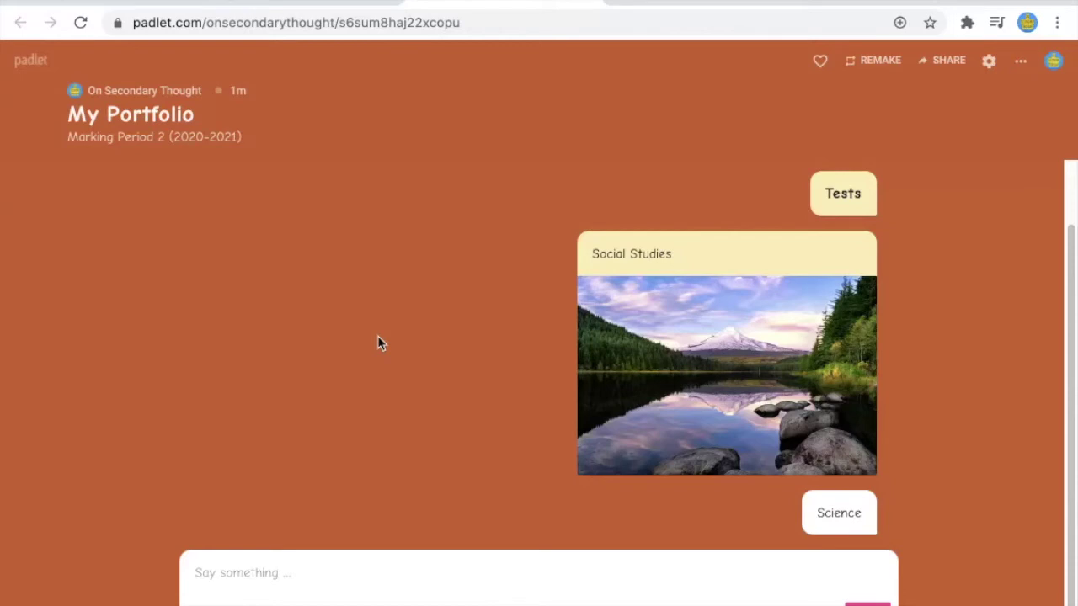
Switch to the Padlet dashboard and reopen the ELA 734 board at its Welcome column
left_click(306, 2)
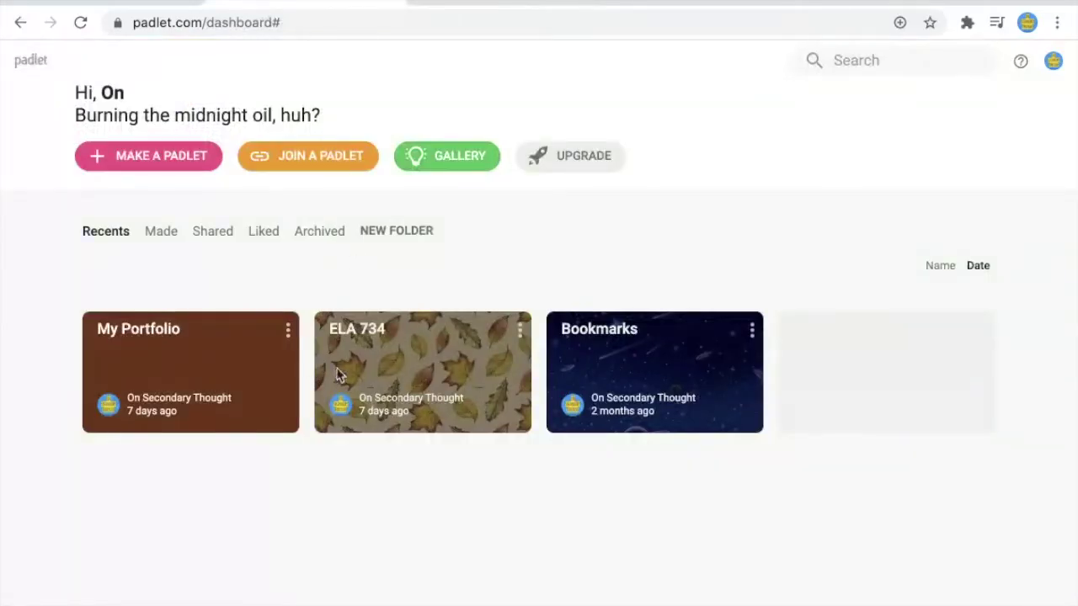
left_click(342, 375)
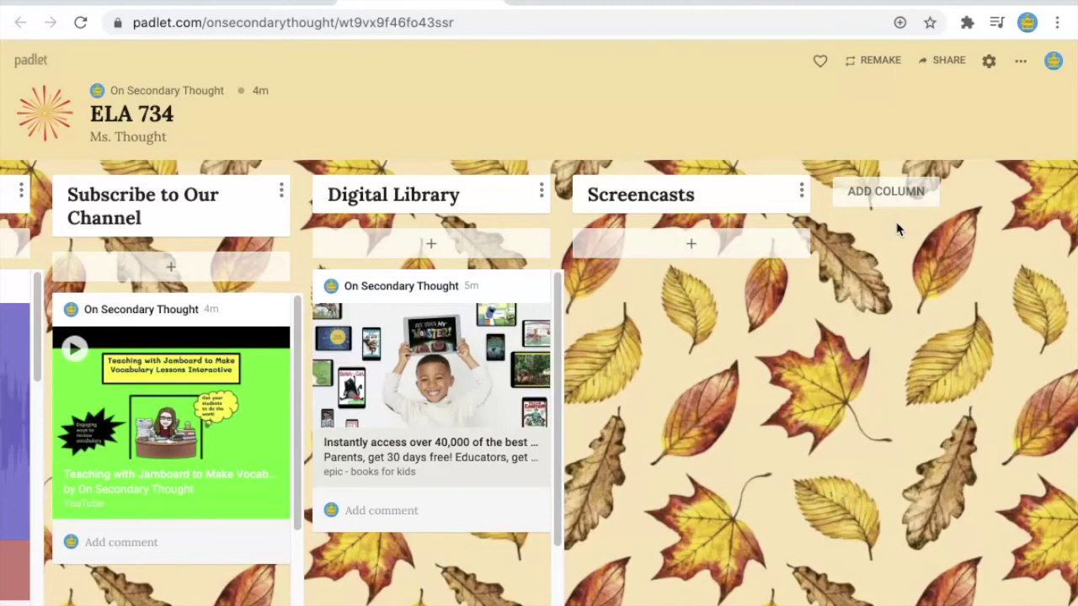
scroll(898, 229, "left", 15)
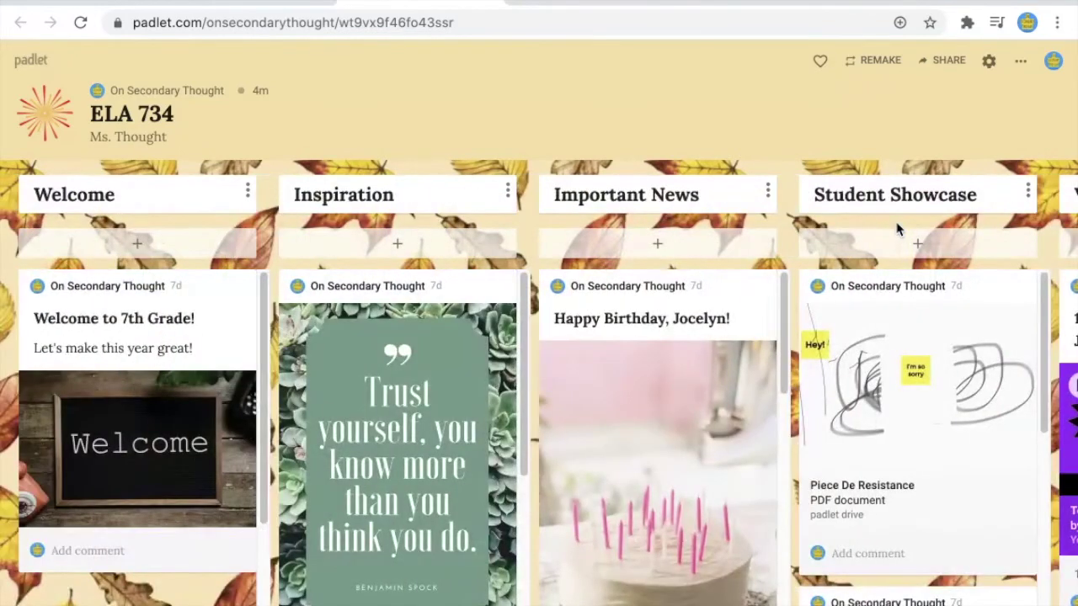